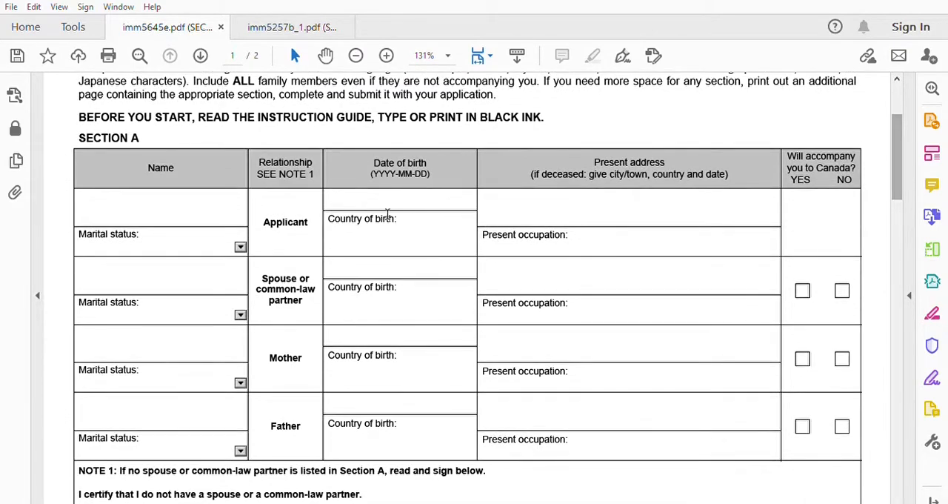
# - Enter the applicant's full name in Section A and set the applicant's marital status to Single
pyautogui.click(150, 206)
pyautogui.write('SINGHTVCANADA')
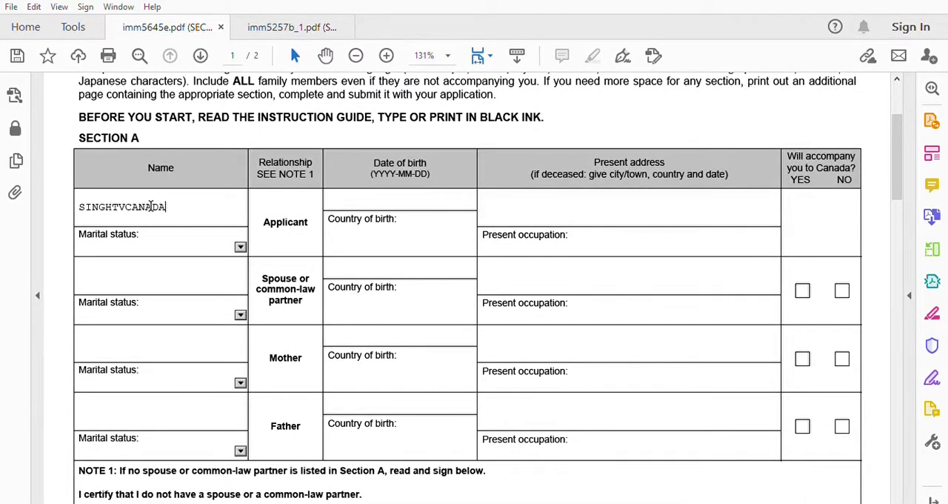
pyautogui.click(240, 246)
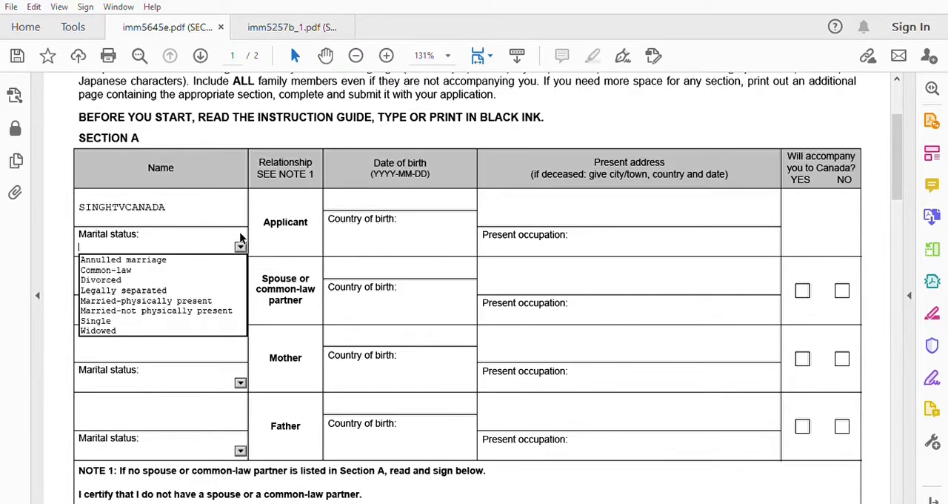
pyautogui.click(126, 320)
# - Set the applicant's date of birth in Section A
pyautogui.click(408, 197)
pyautogui.click(483, 200)
pyautogui.click(394, 202)
pyautogui.click(384, 199)
pyautogui.click(329, 204)
pyautogui.click(329, 204)
pyautogui.click(343, 226)
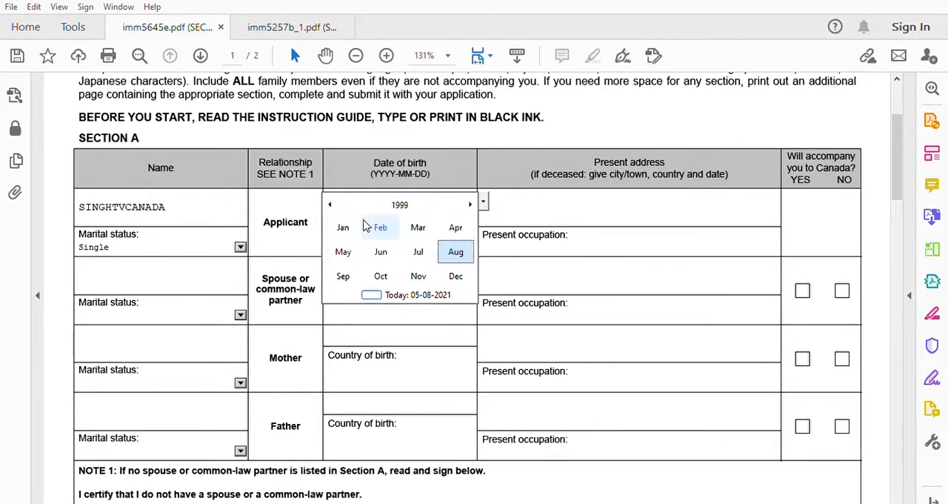
pyautogui.click(453, 251)
pyautogui.click(443, 252)
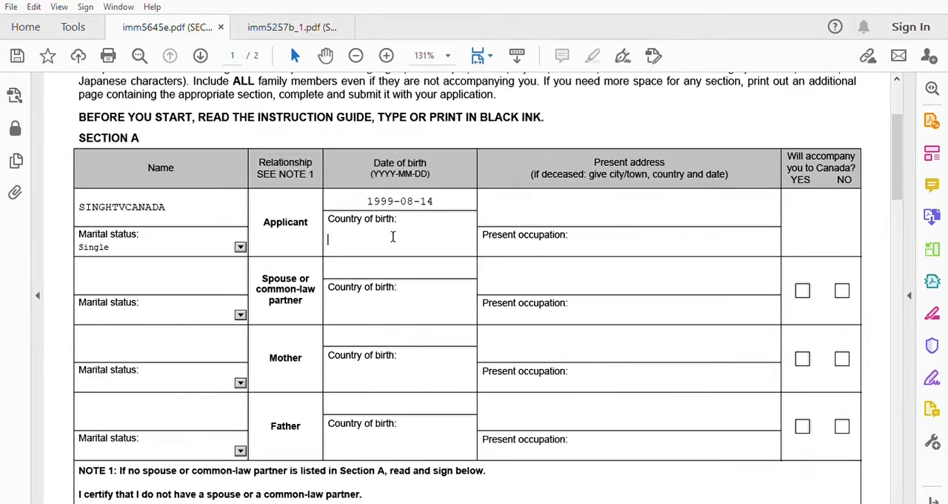
# - Complete the applicant's row with INDIA as country of birth, the present address and STUDENT as present occupation
pyautogui.click(393, 237)
pyautogui.write('INDIA')
pyautogui.click(503, 206)
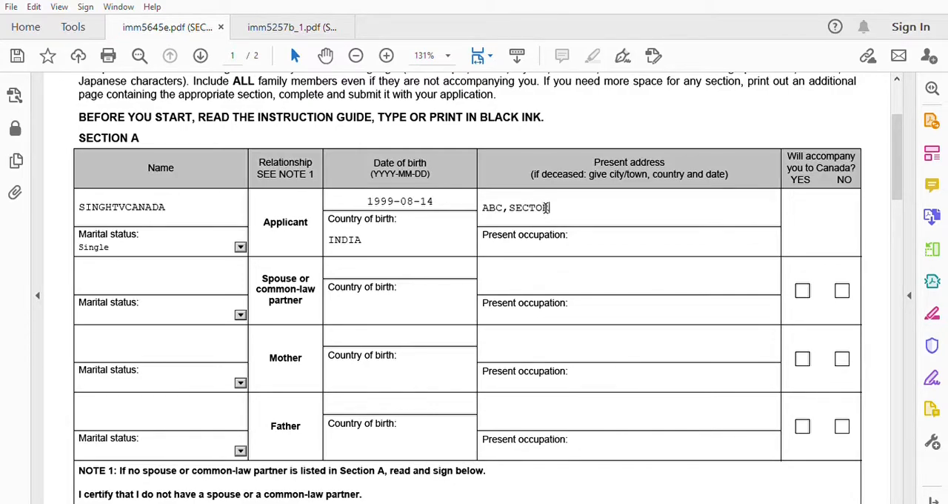
pyautogui.write('ABC,SECTOR-5 , DELHI')
pyautogui.click(507, 243)
pyautogui.write('STUDENT')
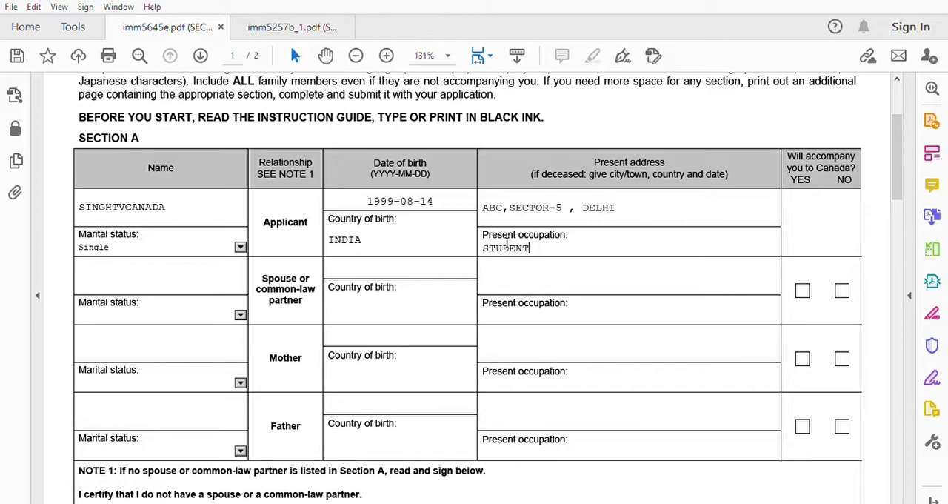
# - Enter the mother's name in Section A and set her marital status to Married
pyautogui.moveTo(899, 155); pyautogui.dragTo(899, 165)
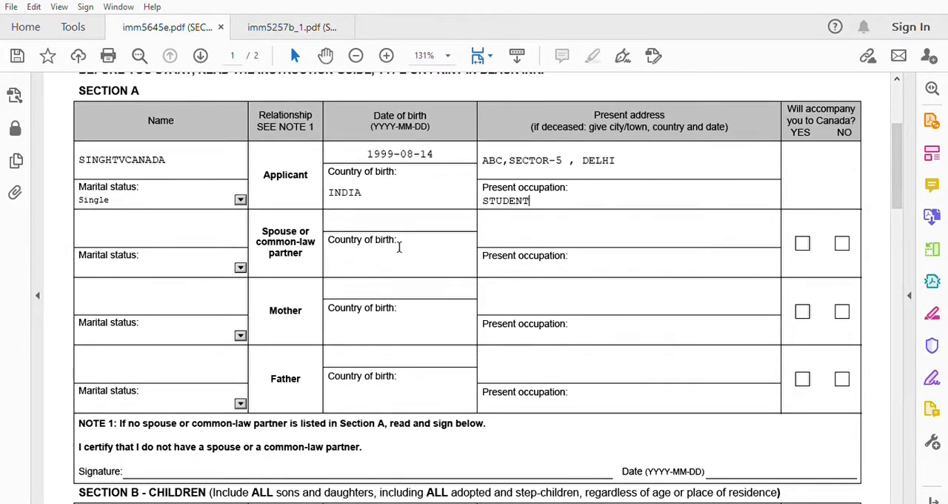
pyautogui.moveTo(898, 173); pyautogui.dragTo(897, 175)
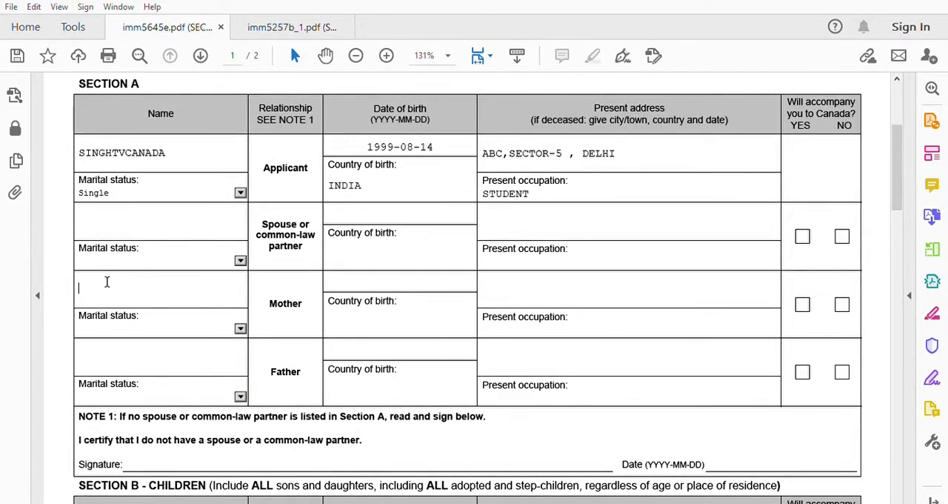
pyautogui.write('OUR')
pyautogui.click(240, 329)
pyautogui.click(159, 385)
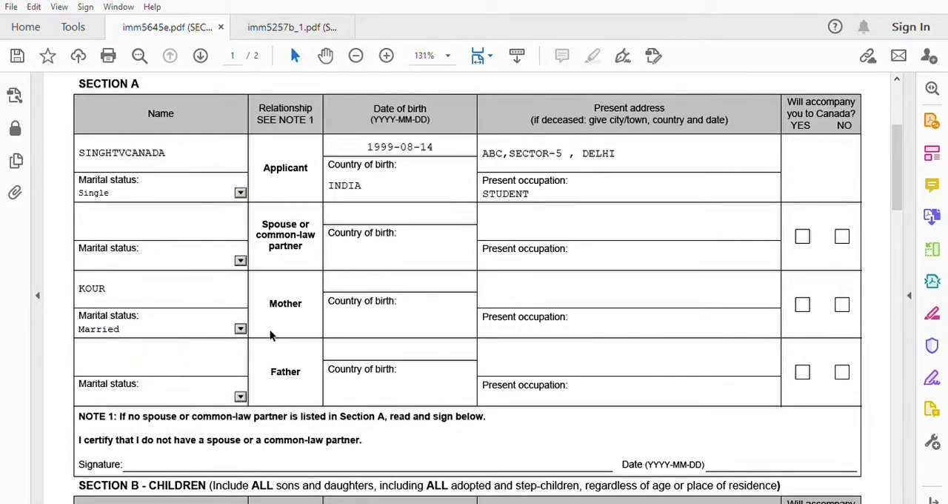
# - Set the mother's date of birth in Section A
pyautogui.click(357, 274)
pyautogui.click(483, 281)
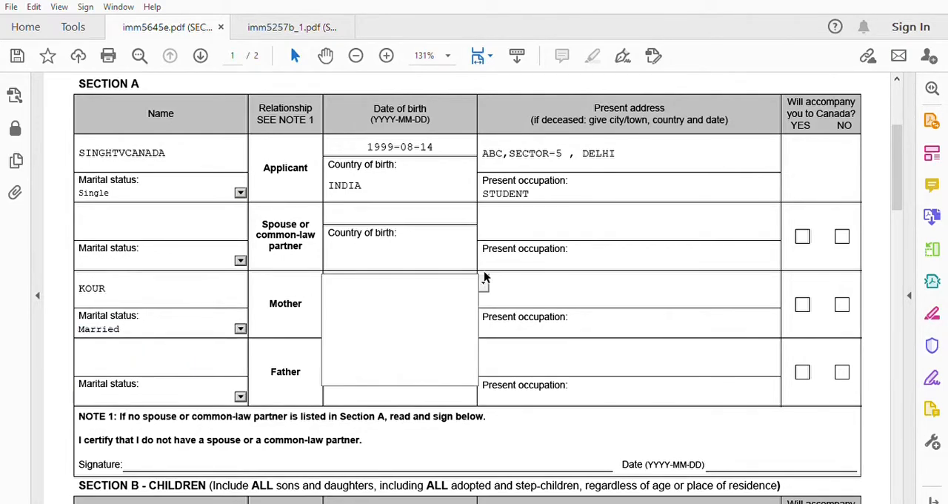
pyautogui.click(419, 273)
pyautogui.click(419, 273)
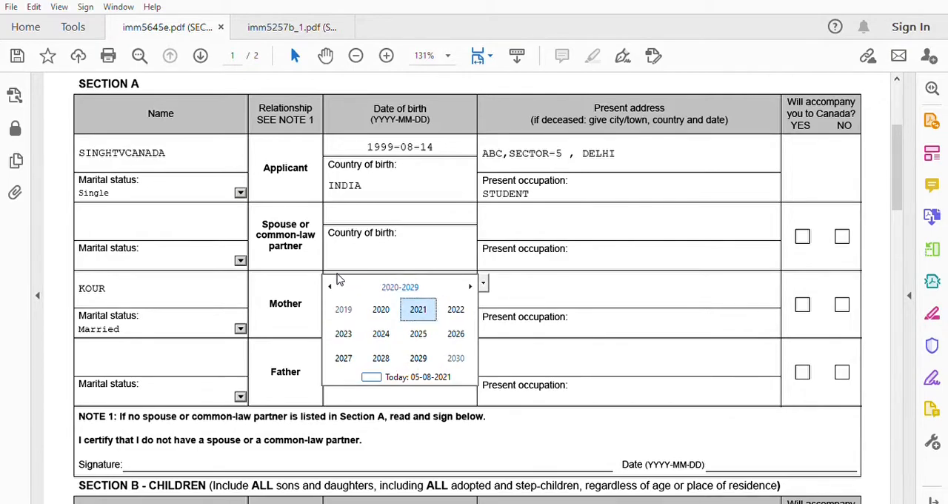
pyautogui.click(334, 276)
pyautogui.click(334, 276)
pyautogui.click(334, 276)
pyautogui.click(335, 276)
pyautogui.click(334, 276)
pyautogui.click(334, 276)
pyautogui.click(468, 287)
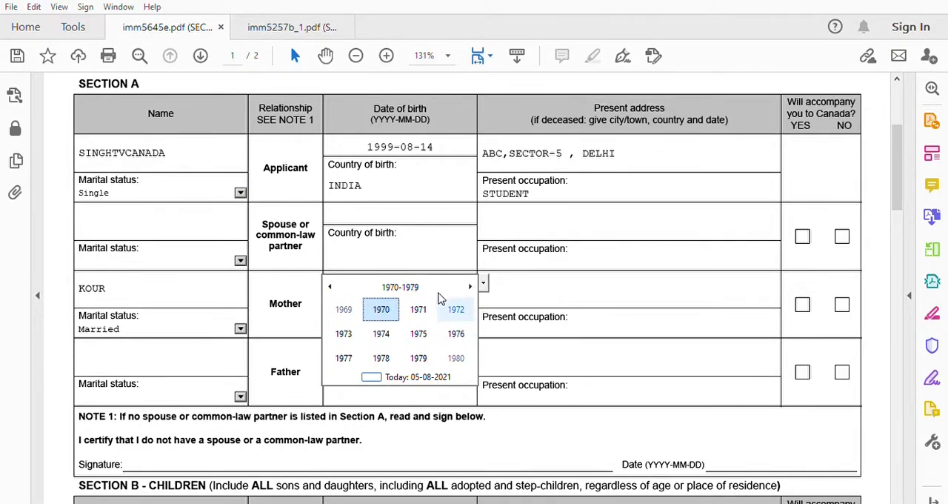
pyautogui.click(419, 309)
pyautogui.click(455, 333)
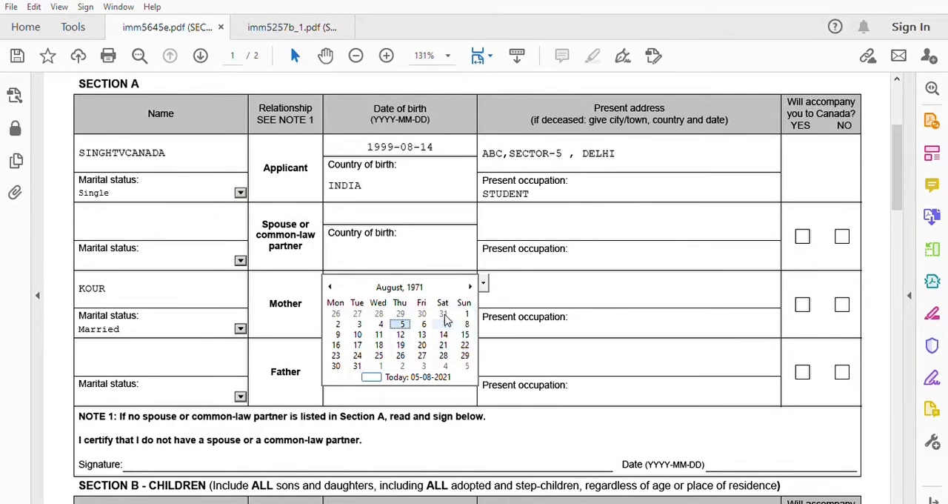
pyautogui.click(433, 315)
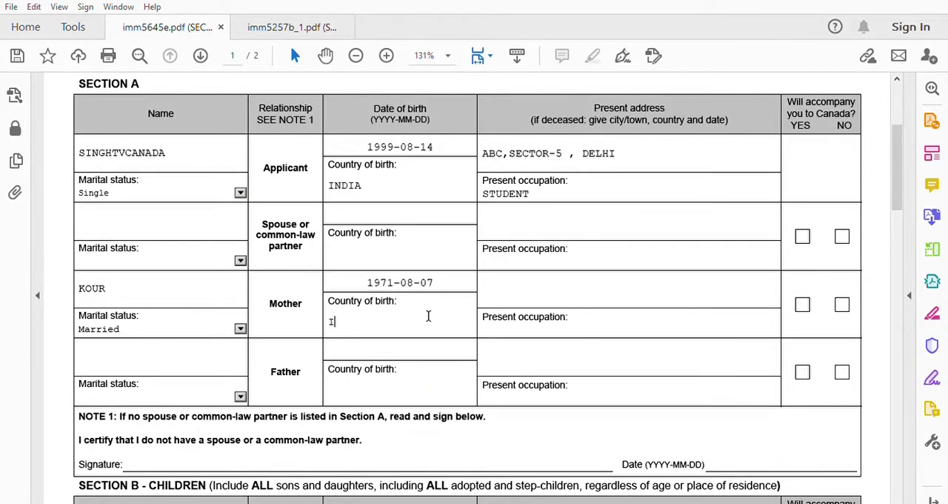
# - Complete the mother's row with country of birth INDIA, address and occupation HOUSEWIFE, answering NO to accompanying for both spouse and mother
pyautogui.click(429, 315)
pyautogui.write('INDIA')
pyautogui.click(529, 284)
pyautogui.write('ABC')
pyautogui.click(510, 321)
pyautogui.write('HOUSEWIFE')
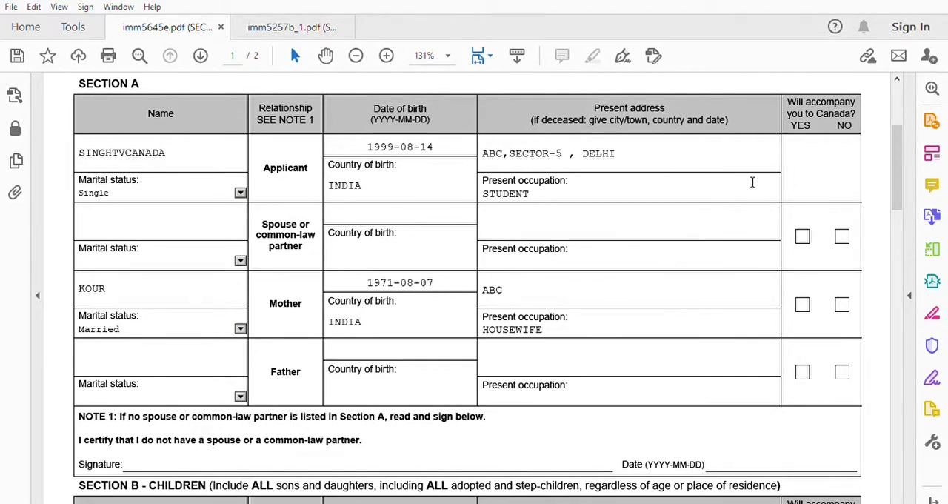
pyautogui.click(843, 236)
pyautogui.click(844, 303)
# - Enter the father's name in Section A and set his marital status to Married
pyautogui.click(104, 352)
pyautogui.write('SINGH')
pyautogui.click(240, 395)
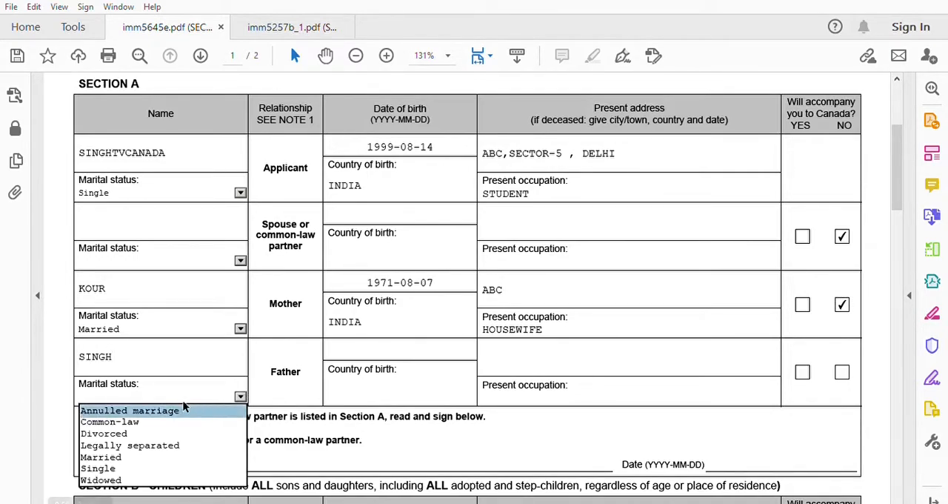
pyautogui.click(111, 457)
# - Set the father's date of birth in Section A
pyautogui.click(351, 345)
pyautogui.click(484, 350)
pyautogui.click(393, 354)
pyautogui.click(382, 354)
pyautogui.click(331, 348)
pyautogui.click(331, 348)
pyautogui.click(331, 348)
pyautogui.click(331, 348)
pyautogui.click(332, 349)
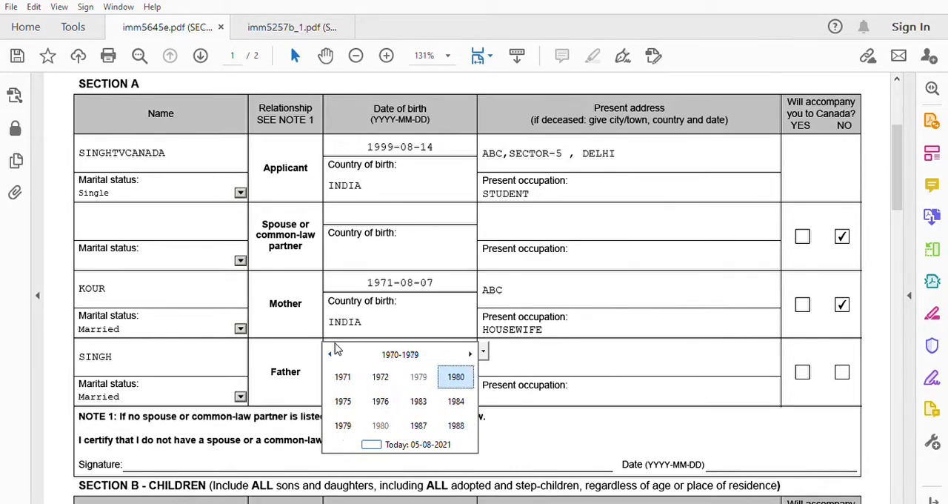
pyautogui.click(379, 372)
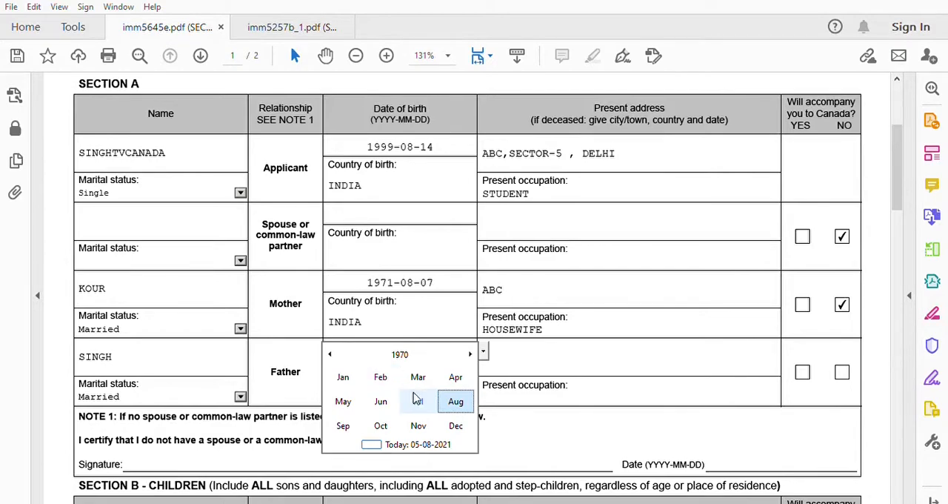
pyautogui.click(455, 400)
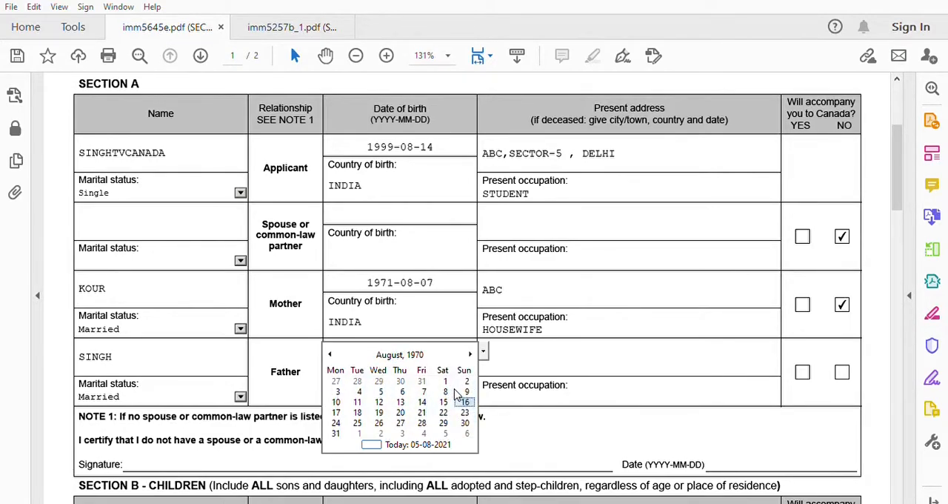
pyautogui.click(455, 396)
# - Complete the father's row with country of birth INDIA, present address and occupation BUSINESS, answering NO to accompanying the applicant
pyautogui.click(409, 389)
pyautogui.write('INDIA')
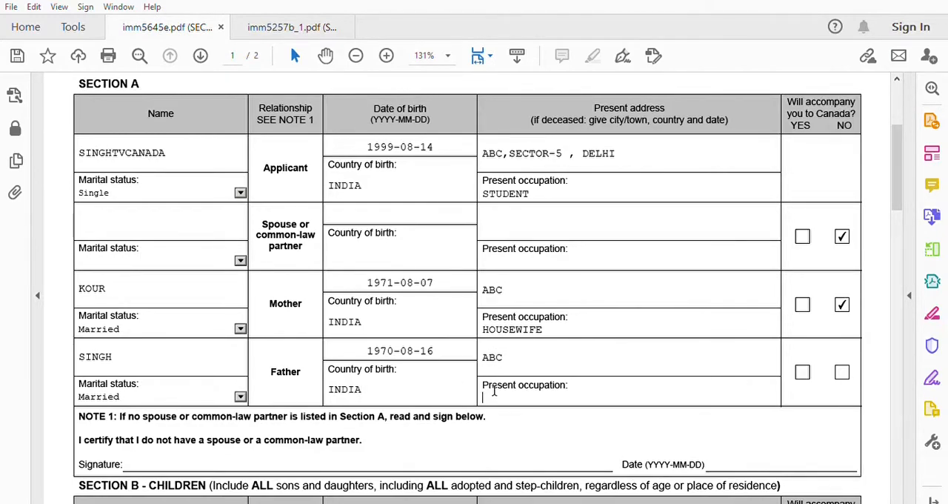
pyautogui.click(495, 394)
pyautogui.write('BUSINESS')
pyautogui.click(843, 372)
pyautogui.moveTo(898, 141); pyautogui.dragTo(898, 147)
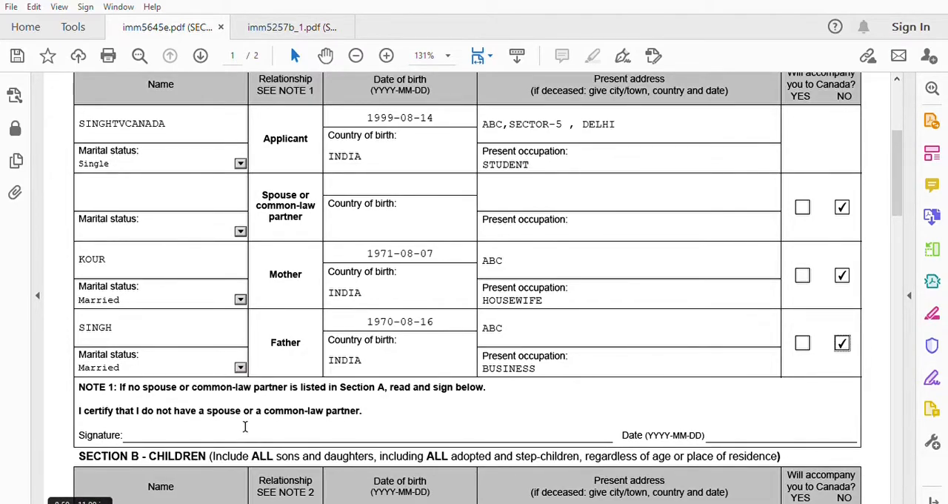
pyautogui.click(245, 426)
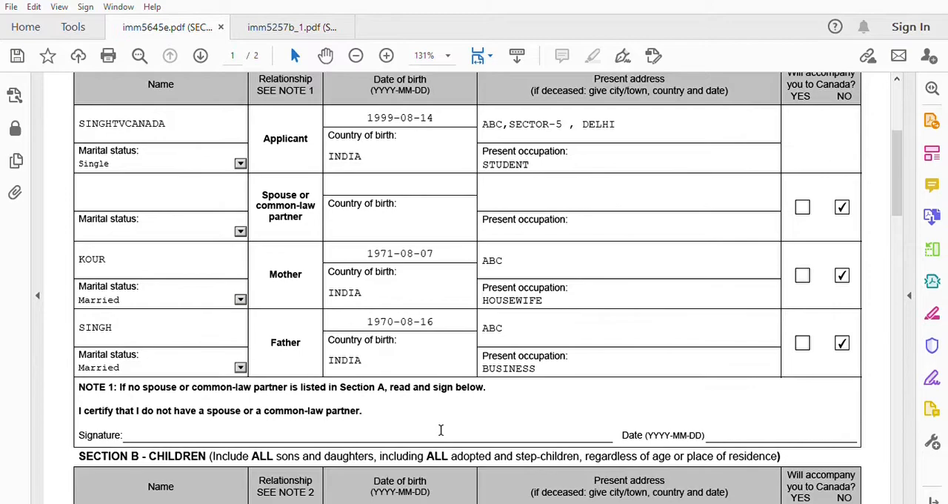
pyautogui.click(733, 428)
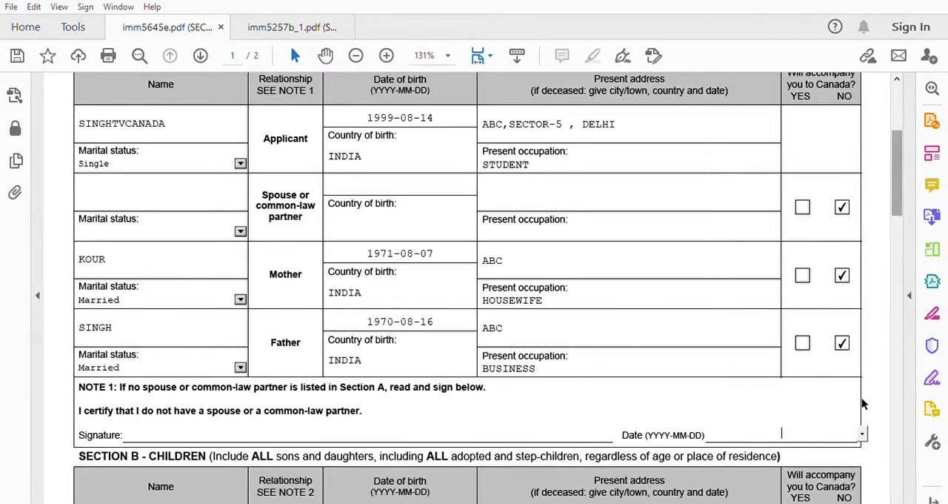
pyautogui.click(863, 435)
pyautogui.click(779, 386)
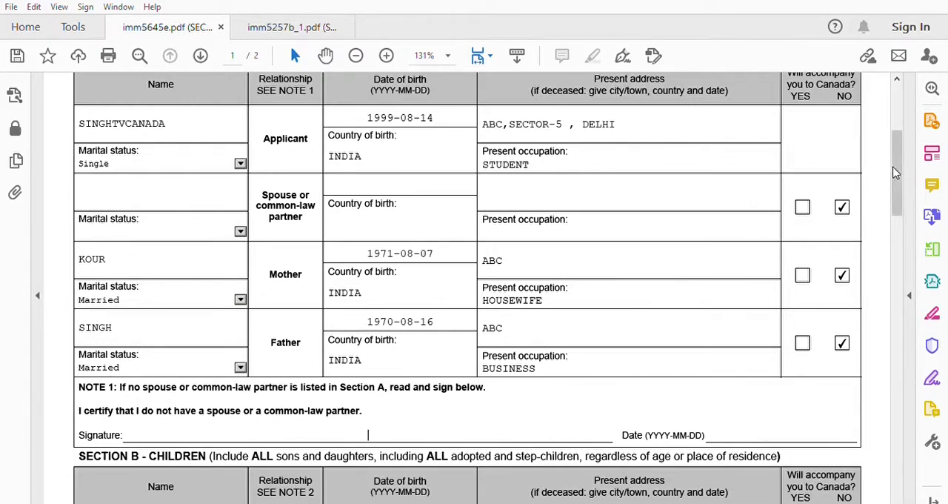
# - Save the completed Family Information form using the form's own Save function
pyautogui.moveTo(901, 177); pyautogui.dragTo(896, 103)
pyautogui.click(440, 110)
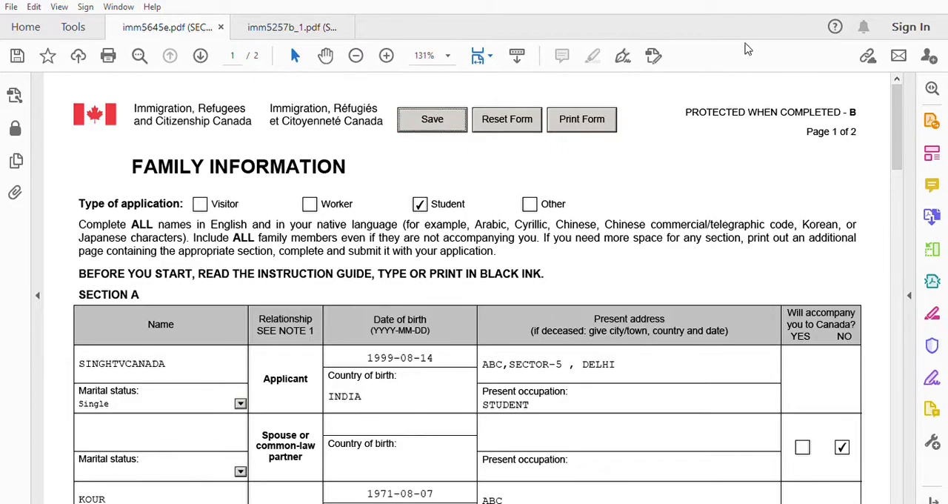
pyautogui.moveTo(895, 114); pyautogui.dragTo(897, 141)
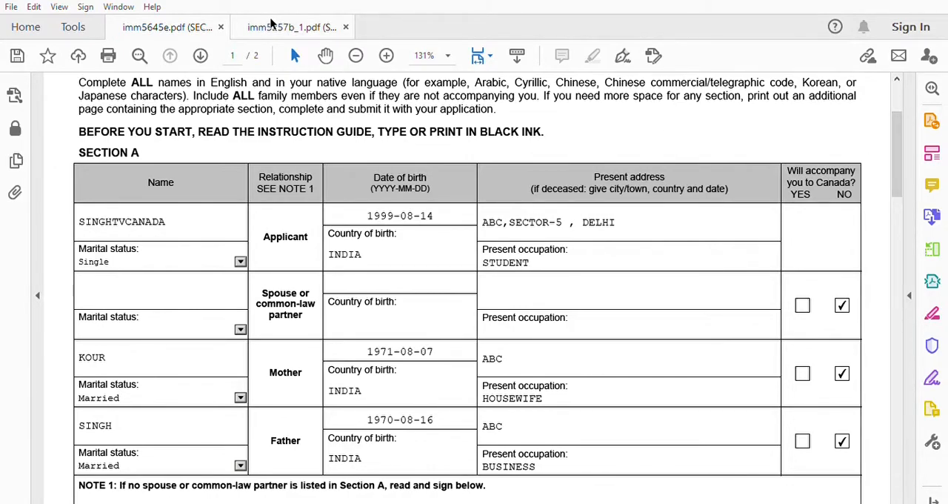
# - Switch to the imm5257b_1.pdf form and indicate that the person is the principal applicant
pyautogui.click(271, 24)
pyautogui.moveTo(896, 148)
pyautogui.mouseDown()
pyautogui.moveTo(897, 175)
pyautogui.moveTo(897, 163)
pyautogui.mouseUp()
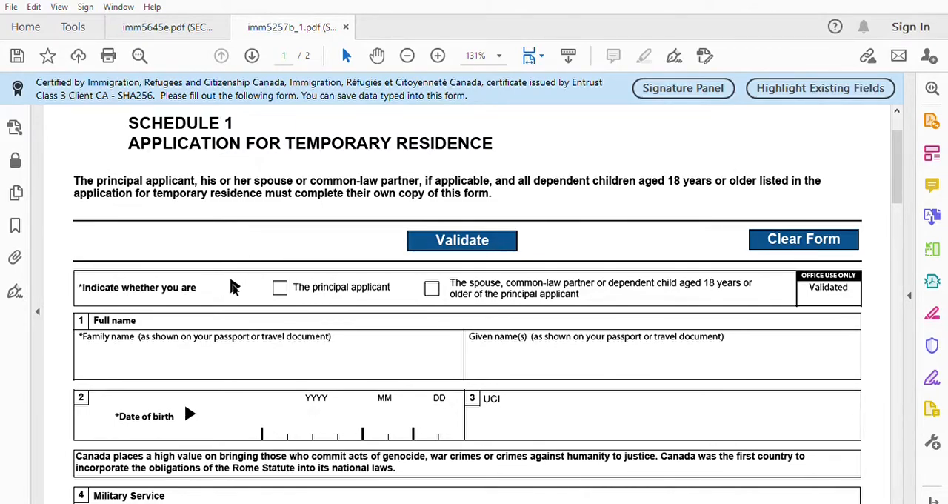
pyautogui.click(281, 286)
# - Enter the applicant's family name and given name in the Full name section
pyautogui.scroll(-2, 904, 190)
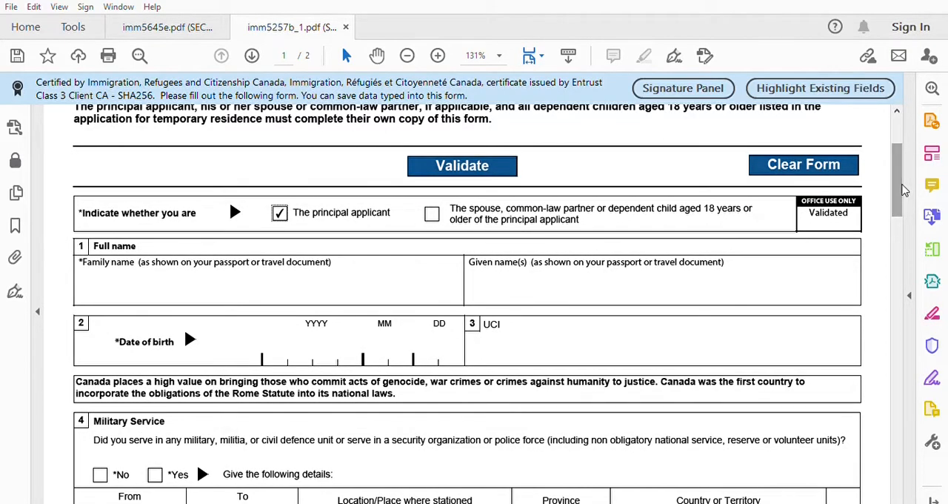
pyautogui.click(195, 285)
pyautogui.write('SINGHSTV')
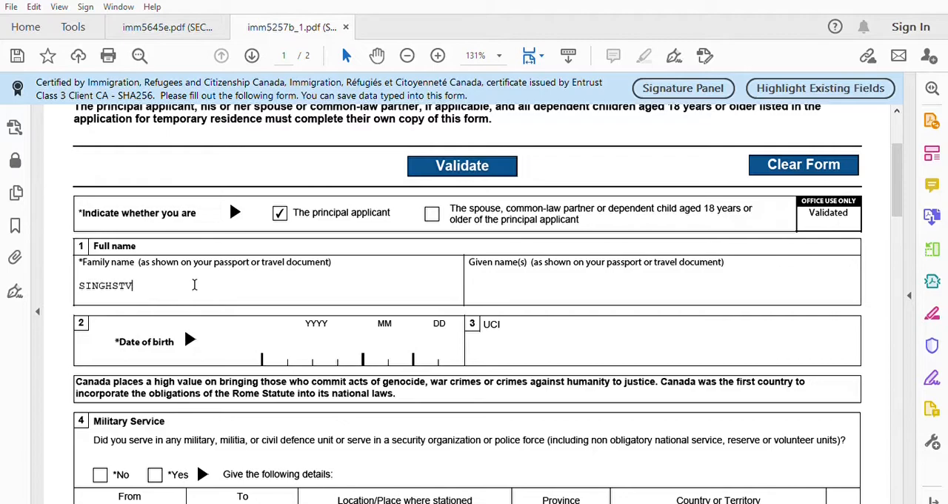
pyautogui.write('CANADA')
pyautogui.click(499, 281)
pyautogui.write('CANADA')
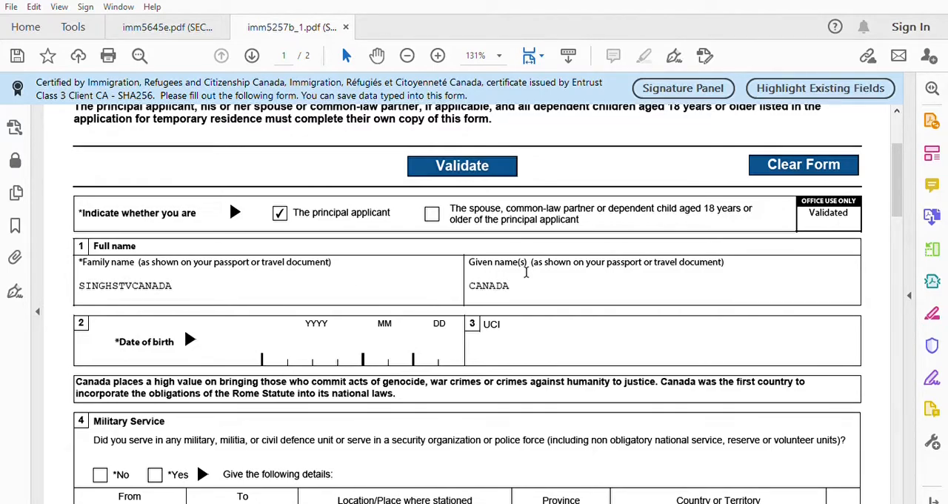
# - Fill in the year, month and day of the applicant's date of birth
pyautogui.moveTo(892, 174); pyautogui.dragTo(895, 185)
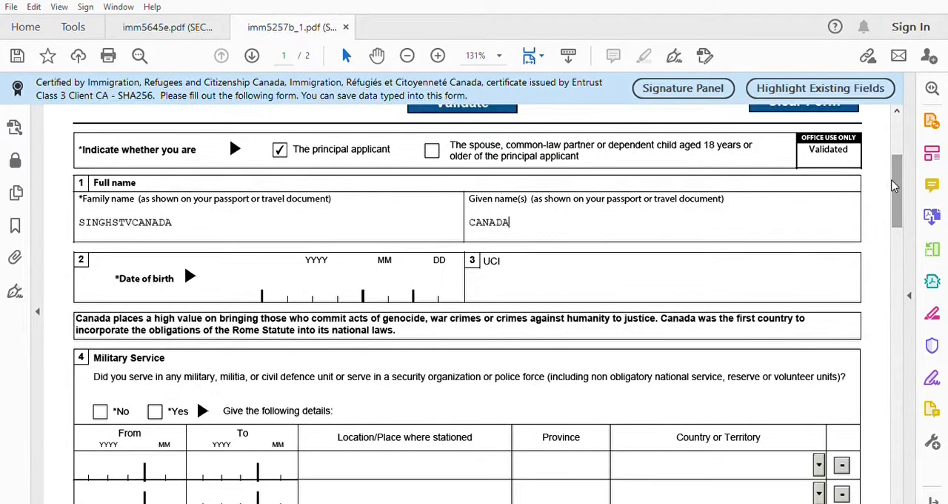
pyautogui.click(289, 282)
pyautogui.write('1999')
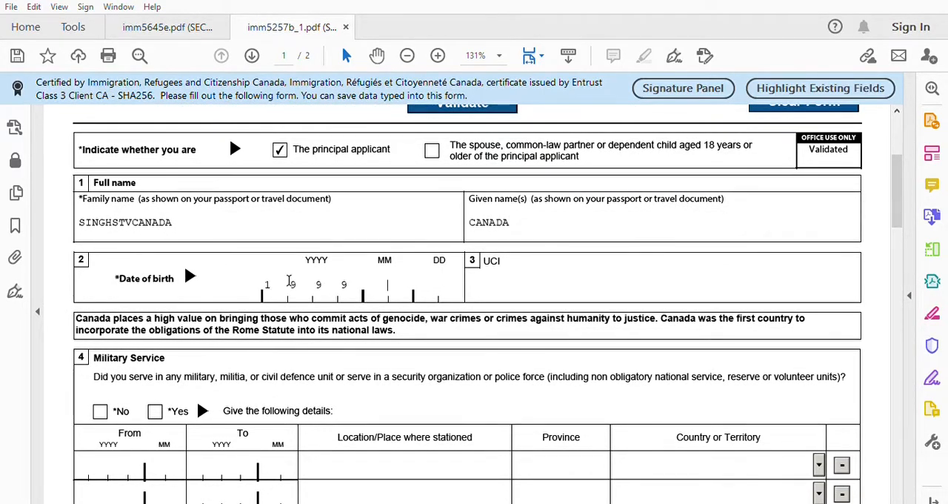
pyautogui.write('10')
pyautogui.write('01')
# - Answer No to questions 4 to 7 on military service, ill treatment of prisoners, organization membership and government positions
pyautogui.moveTo(896, 194); pyautogui.dragTo(903, 220)
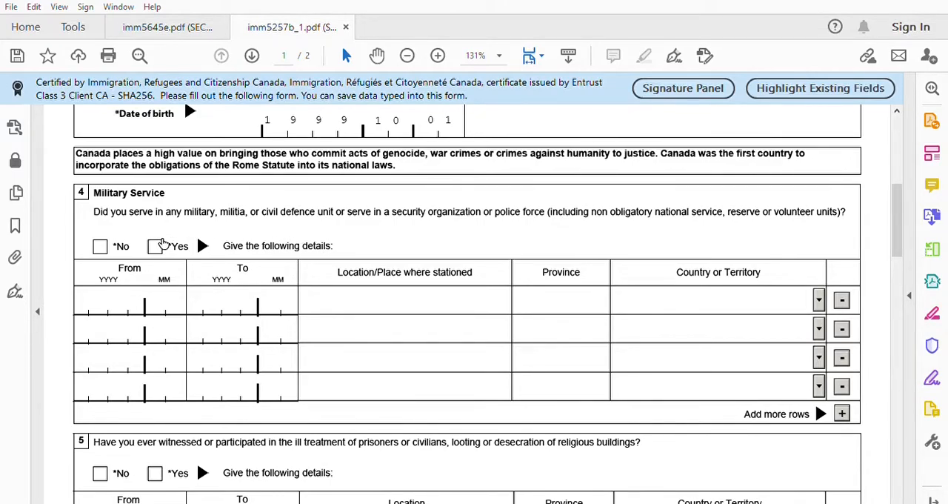
pyautogui.click(102, 245)
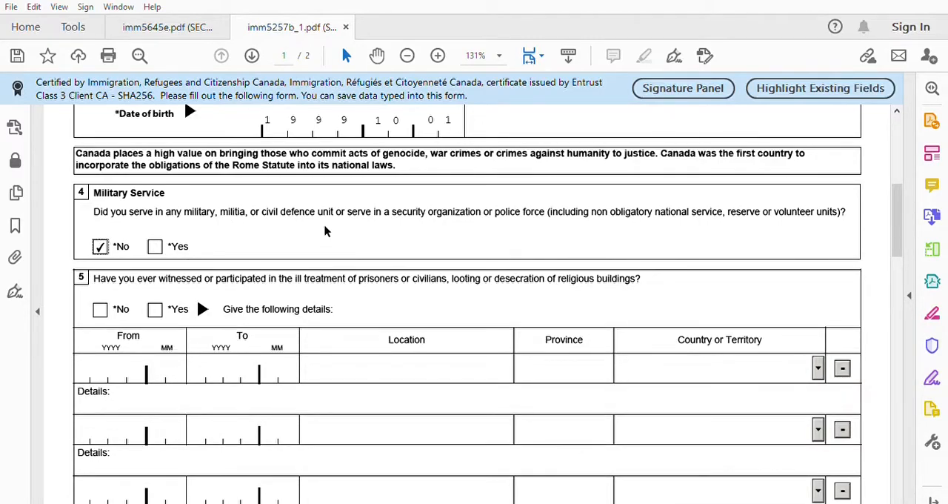
pyautogui.click(100, 309)
pyautogui.moveTo(902, 222); pyautogui.dragTo(904, 237)
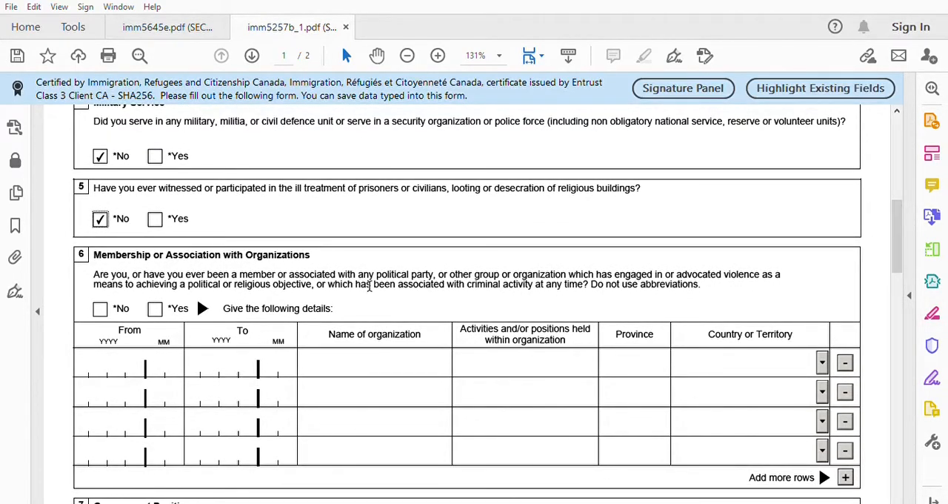
pyautogui.click(101, 308)
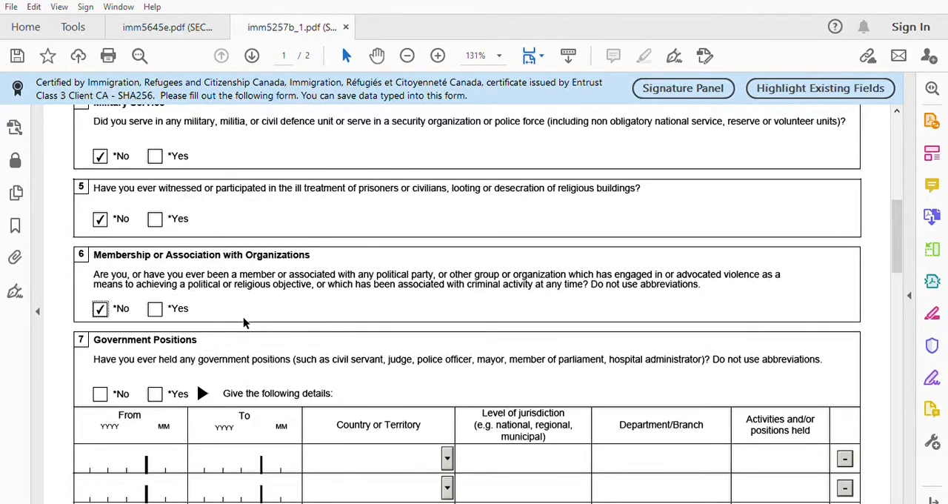
pyautogui.click(101, 394)
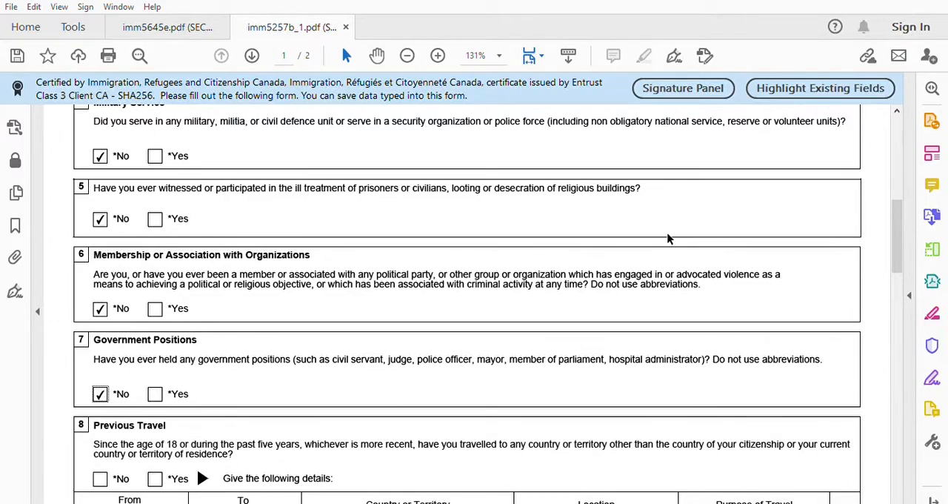
# - Answer No to the Previous Travel question and validate the Schedule 1 form
pyautogui.moveTo(898, 206); pyautogui.dragTo(899, 228)
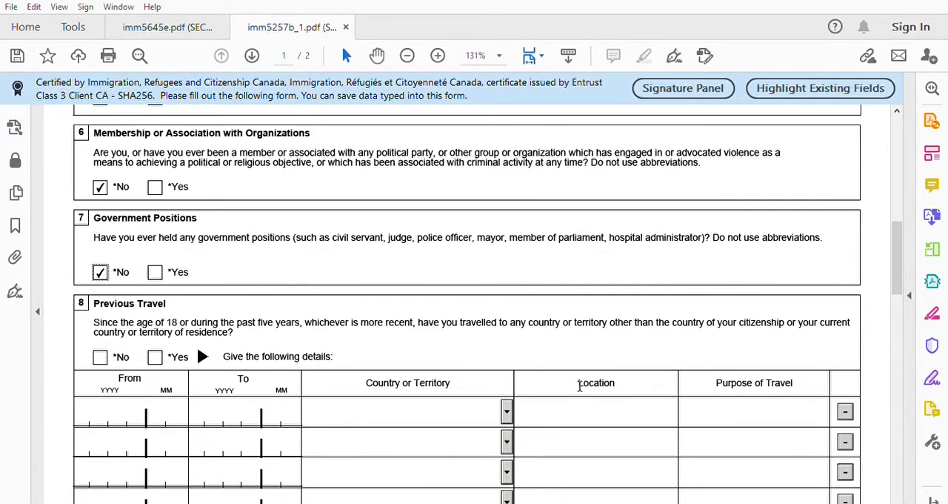
pyautogui.click(108, 354)
pyautogui.moveTo(894, 353); pyautogui.dragTo(904, 388)
pyautogui.click(458, 428)
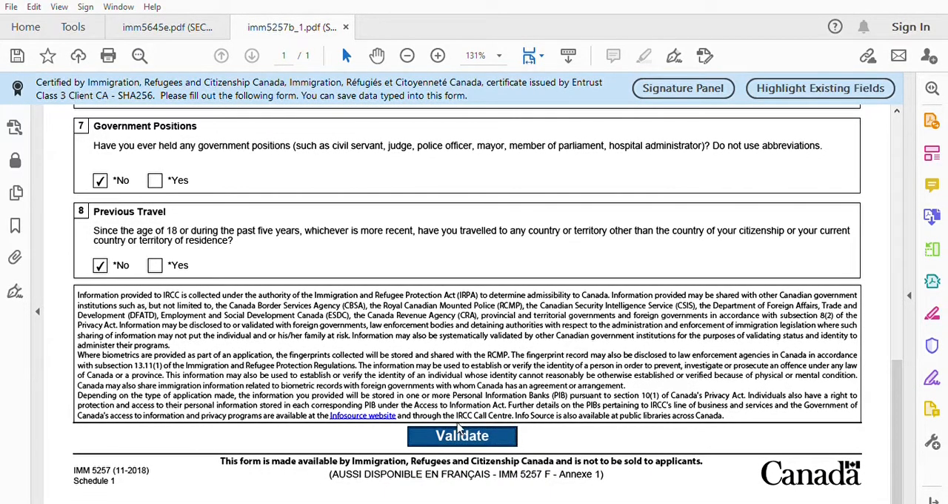